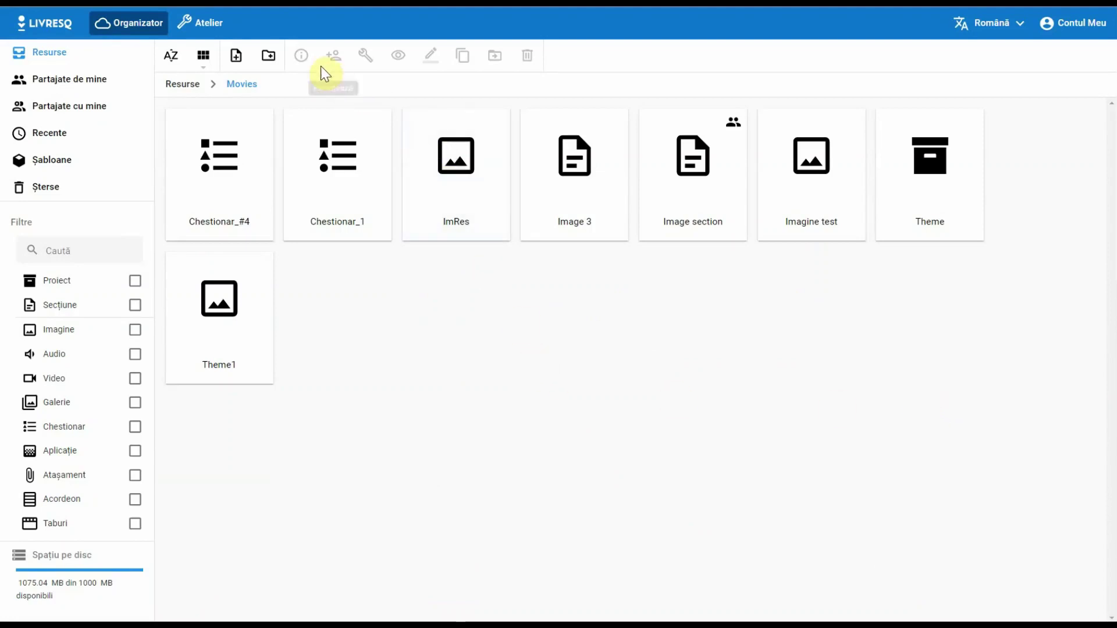
# Create a new Chestionar resource in the Movies folder
pyautogui.click(236, 55)
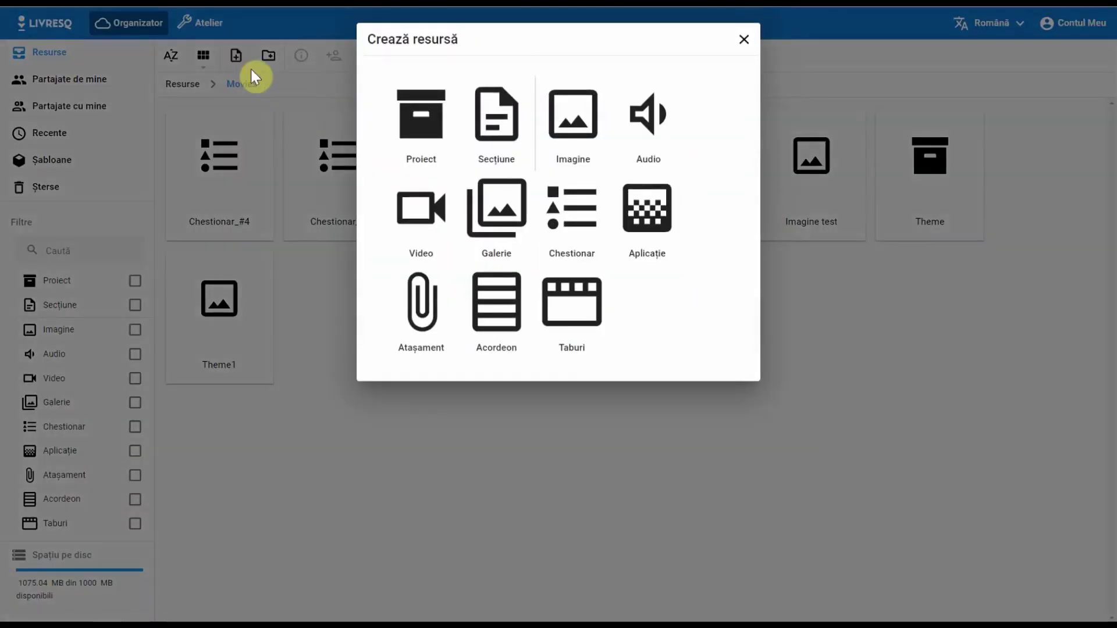
pyautogui.click(600, 220)
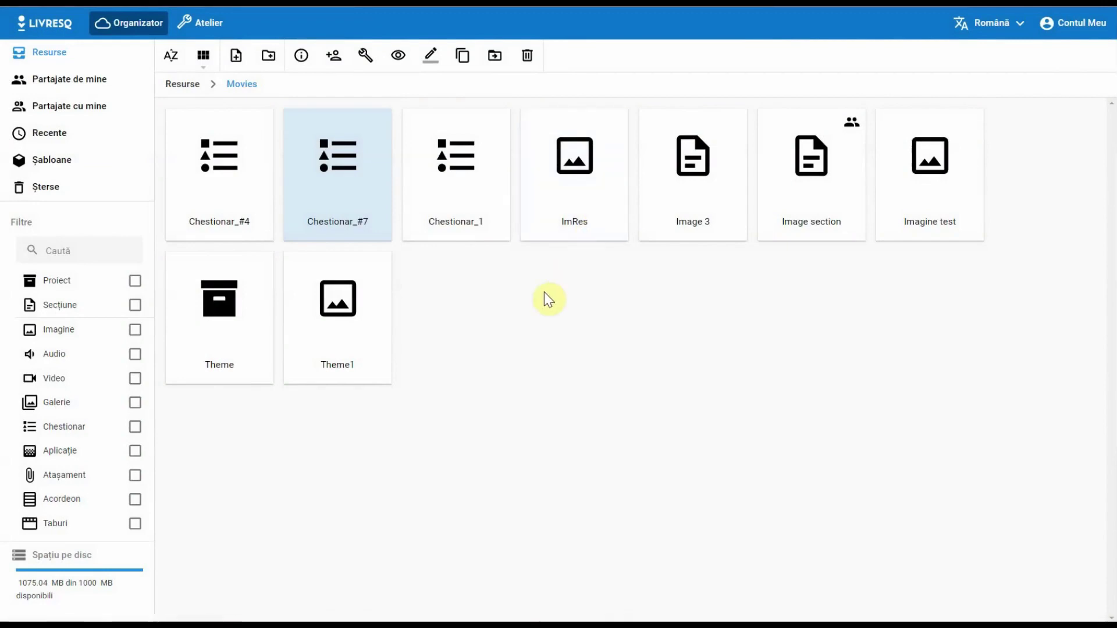
# In the Atelier's Image 3 section, insert a quiz into the empty cell, open it and set its resource title bar to Nu arăta
pyautogui.click(210, 27)
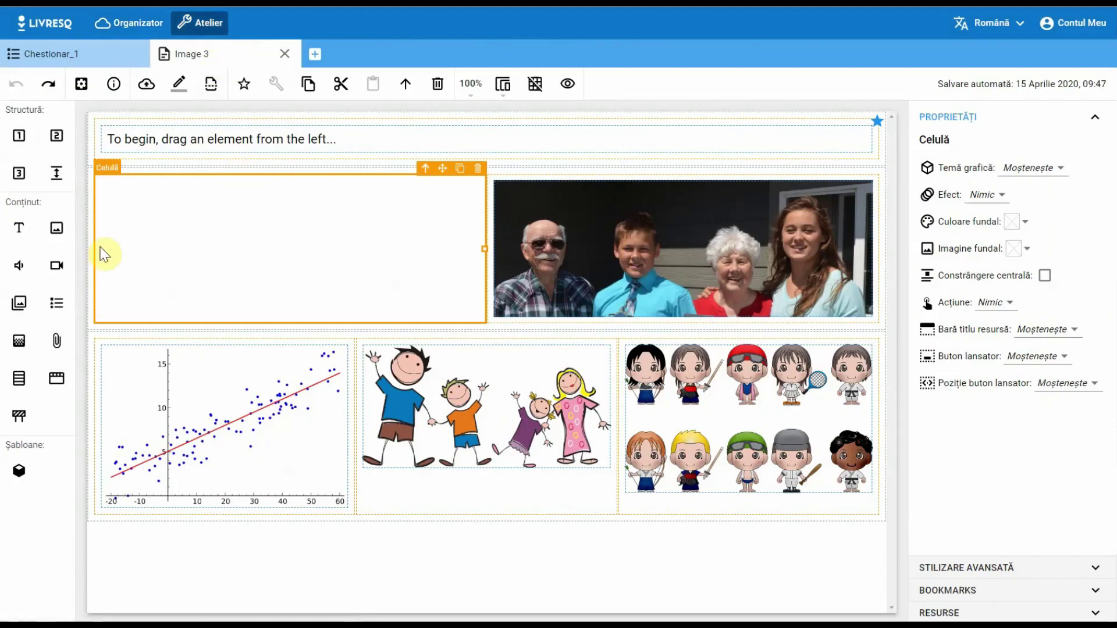
pyautogui.moveTo(57, 303); pyautogui.dragTo(138, 260)
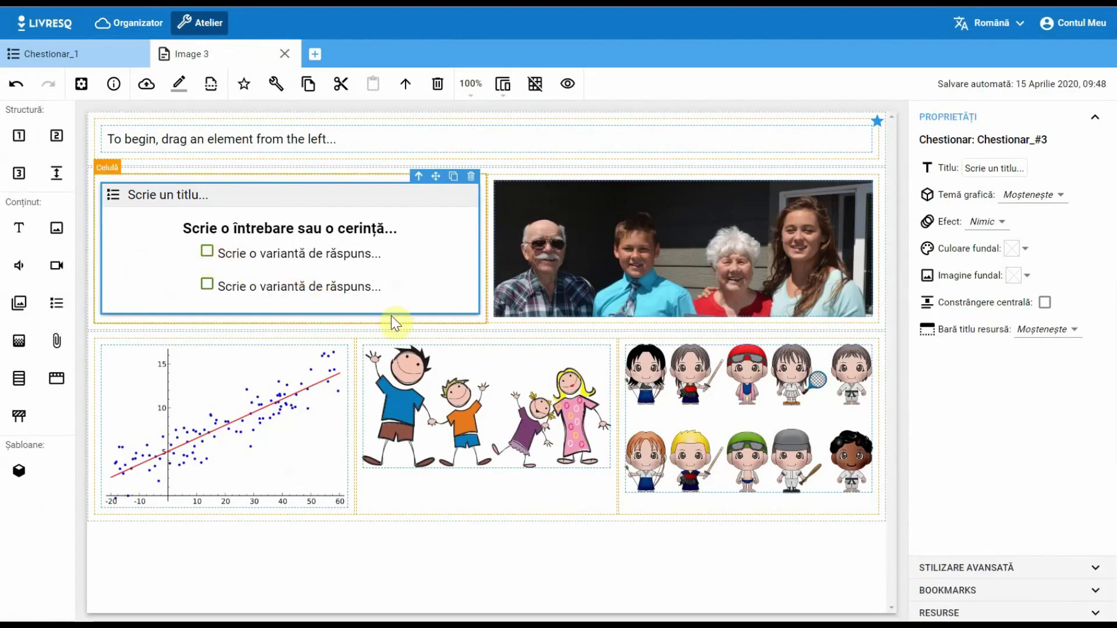
pyautogui.doubleClick(348, 224)
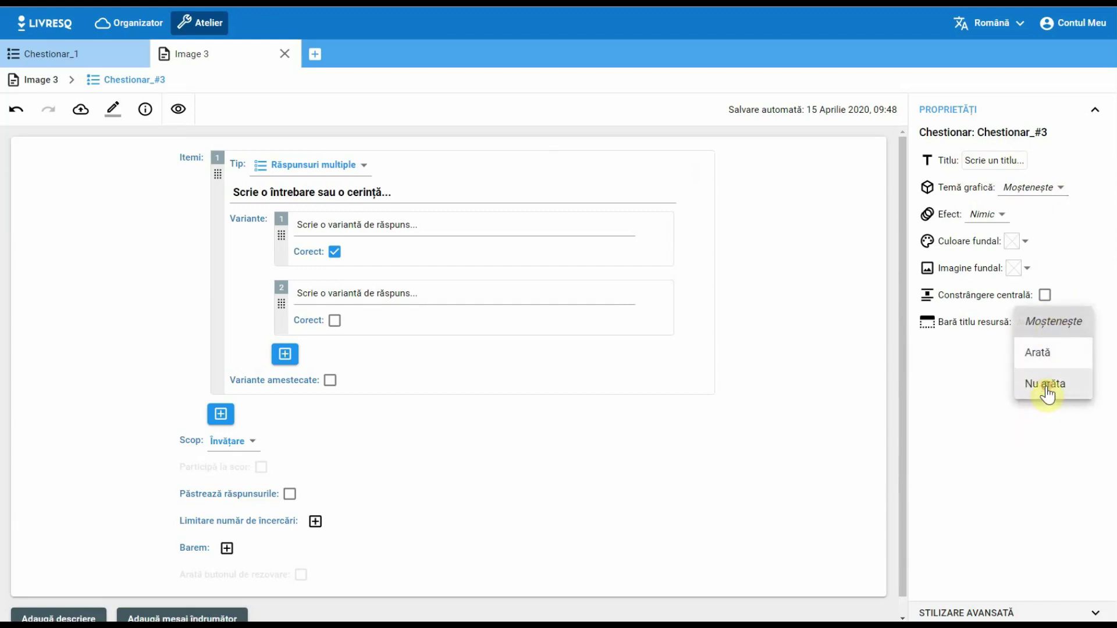
pyautogui.click(1047, 385)
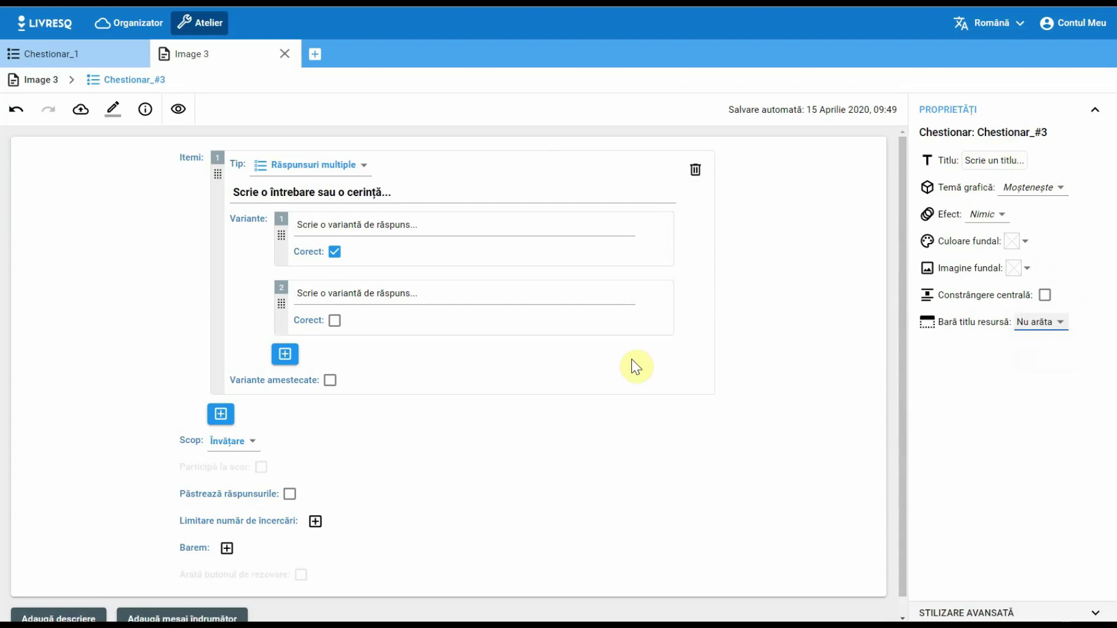
# Add a second question item to the quiz below the existing one
pyautogui.scroll(-1, 636, 365)
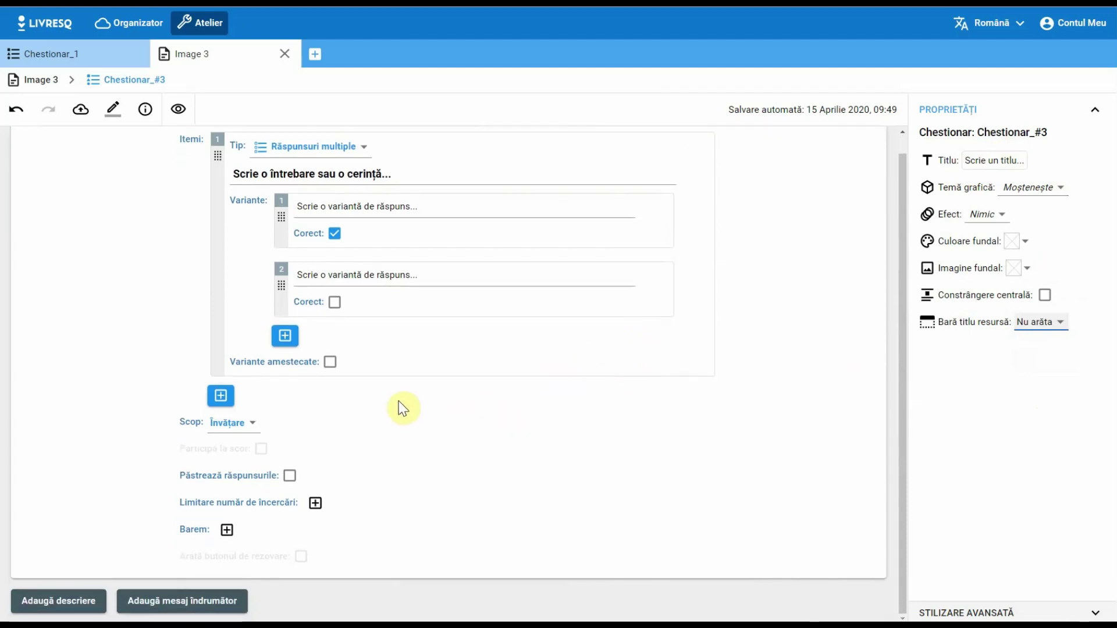
pyautogui.click(220, 396)
pyautogui.scroll(-4, 232, 426)
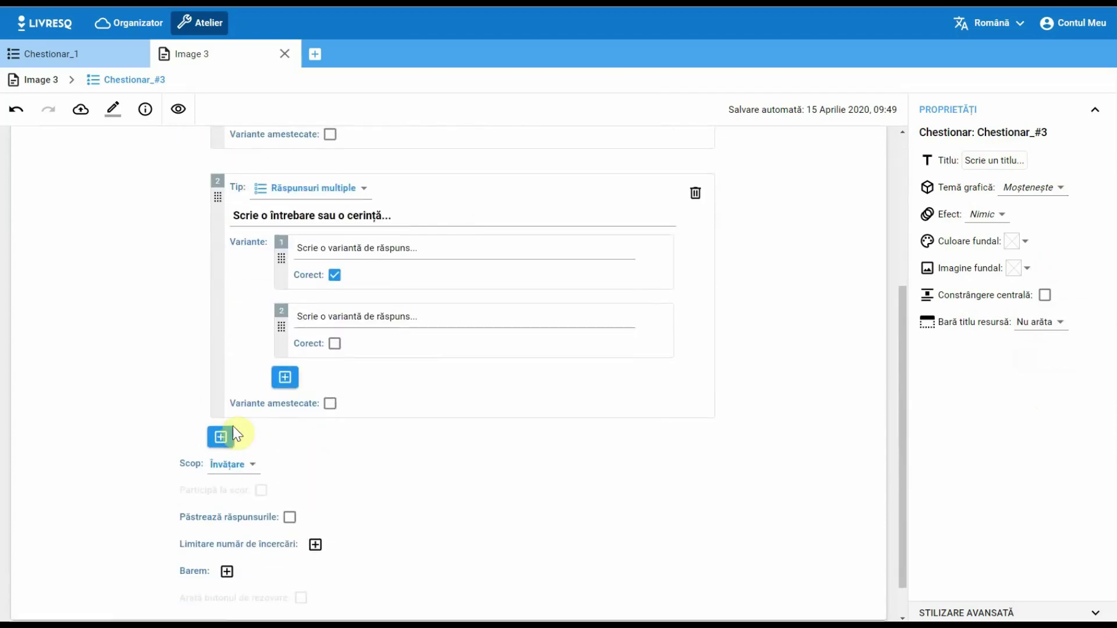
pyautogui.scroll(4, 232, 427)
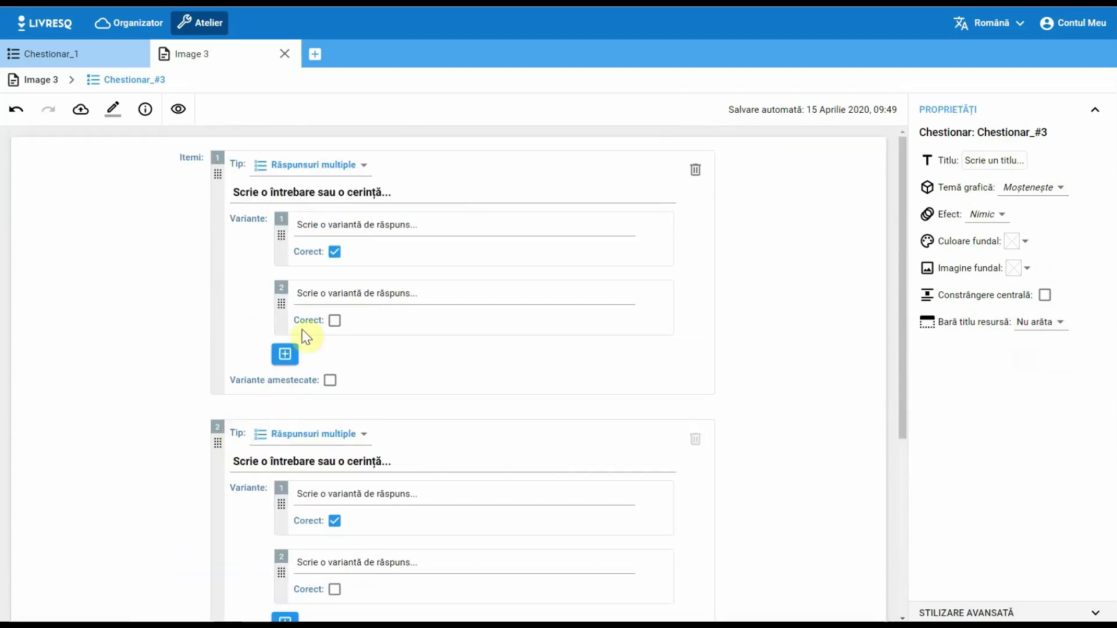
# Review the question types available for the quiz's first item
pyautogui.click(363, 167)
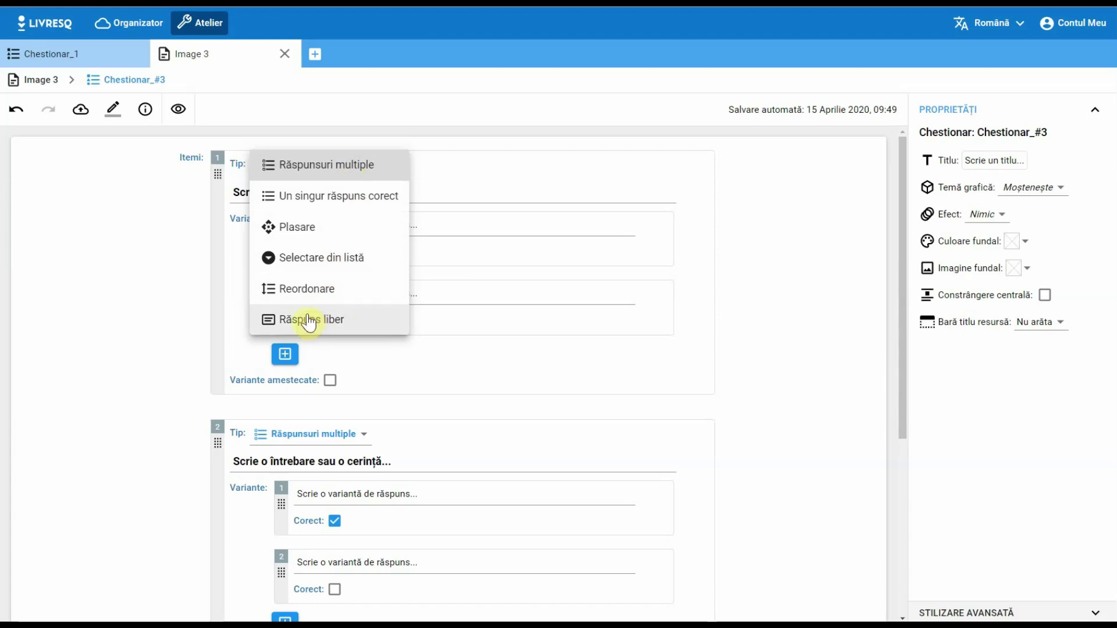
pyautogui.click(801, 415)
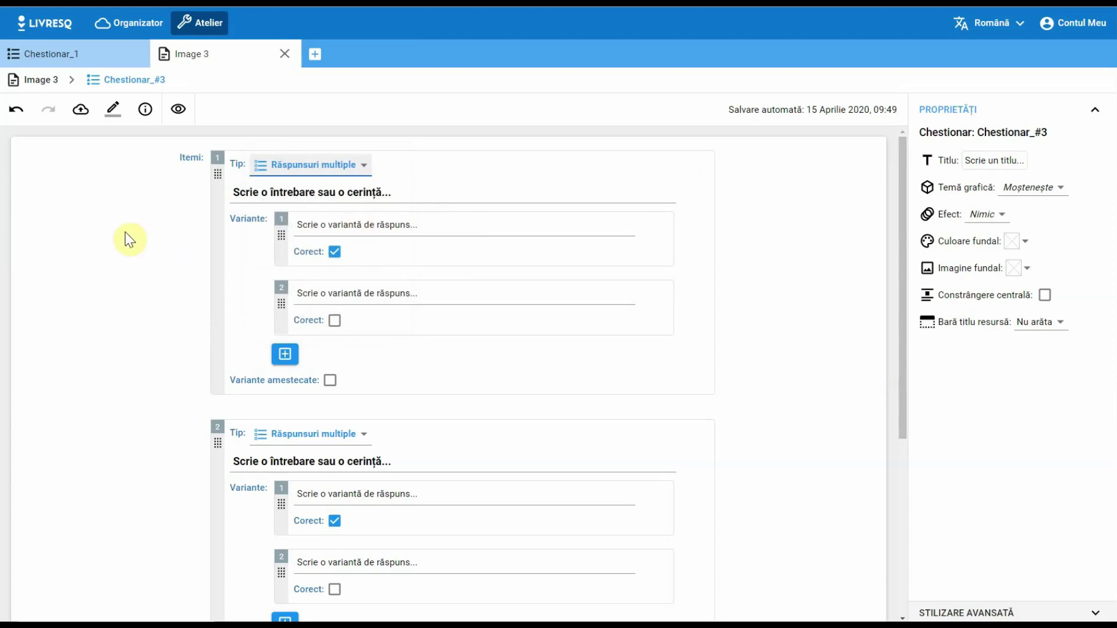
# Switch to the Chestionar_1 quiz and examine the text formatting and image options for its first question
pyautogui.click(61, 57)
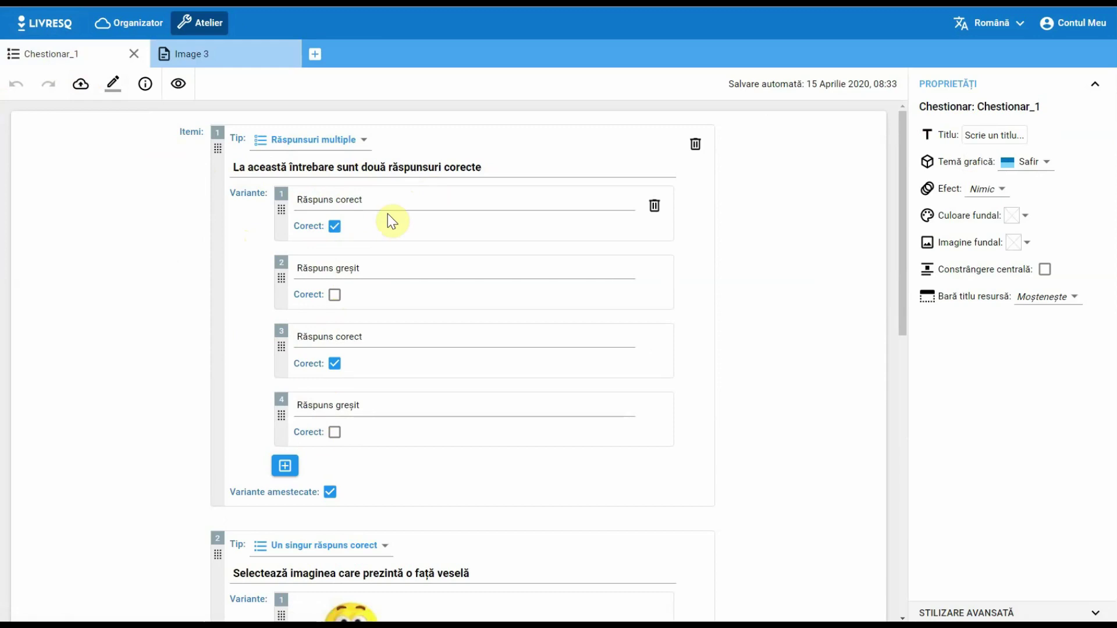
pyautogui.click(351, 167)
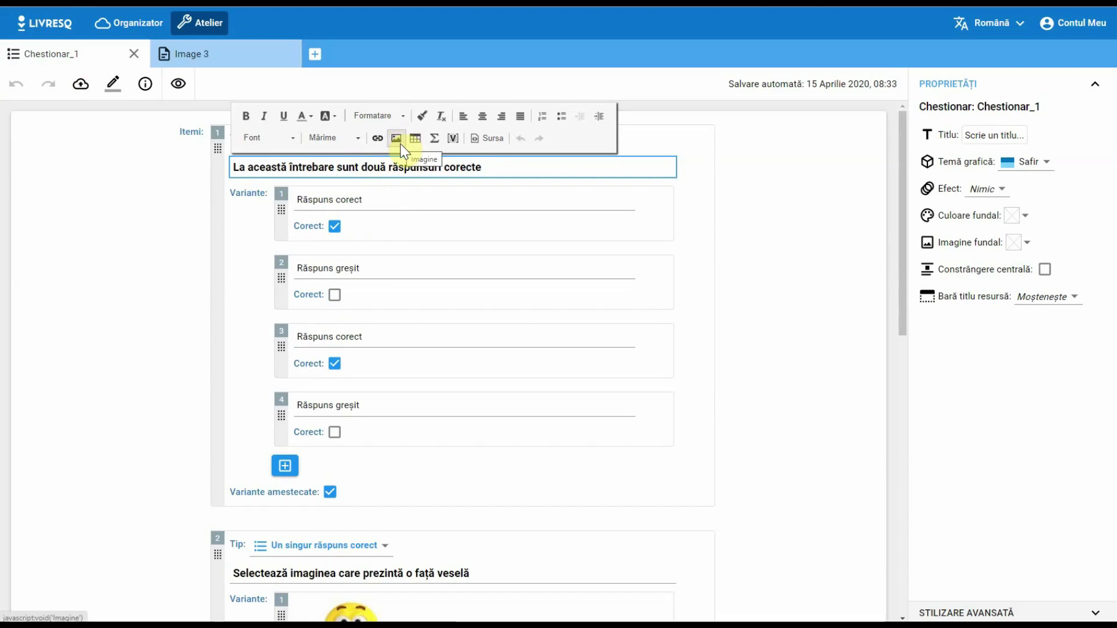
pyautogui.click(341, 466)
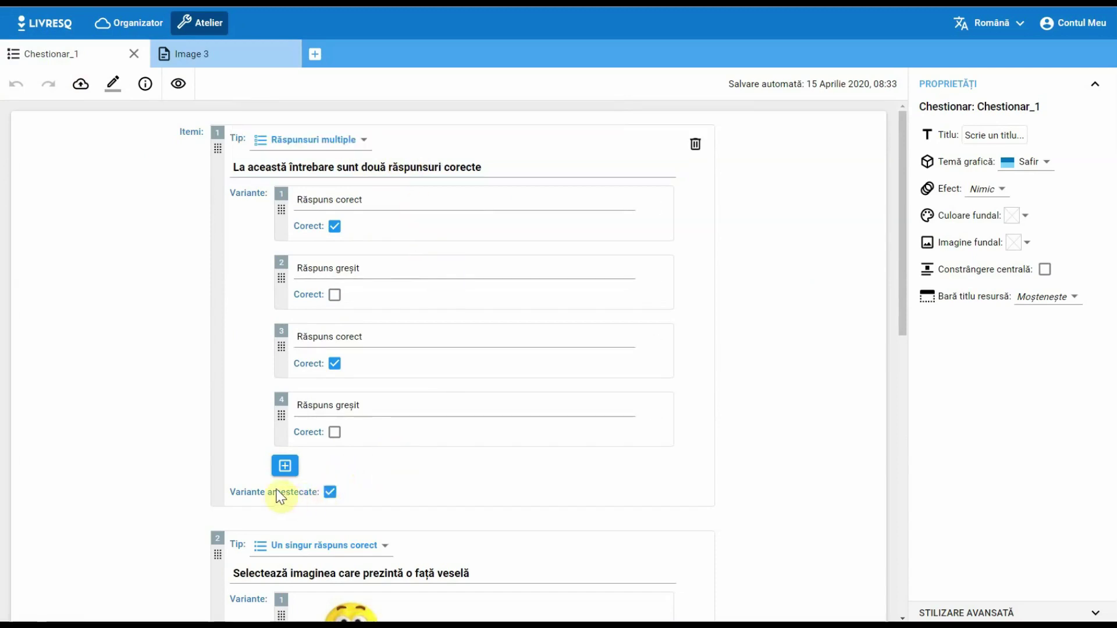
# Add two blank answer variants to the first question and delete both of them
pyautogui.click(285, 469)
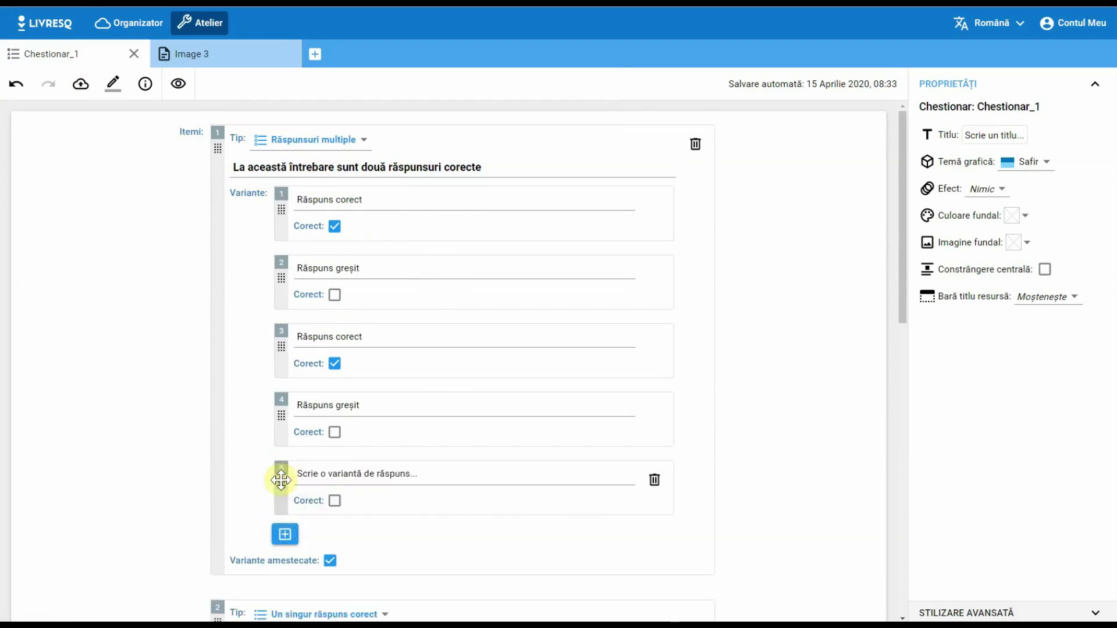
pyautogui.click(285, 534)
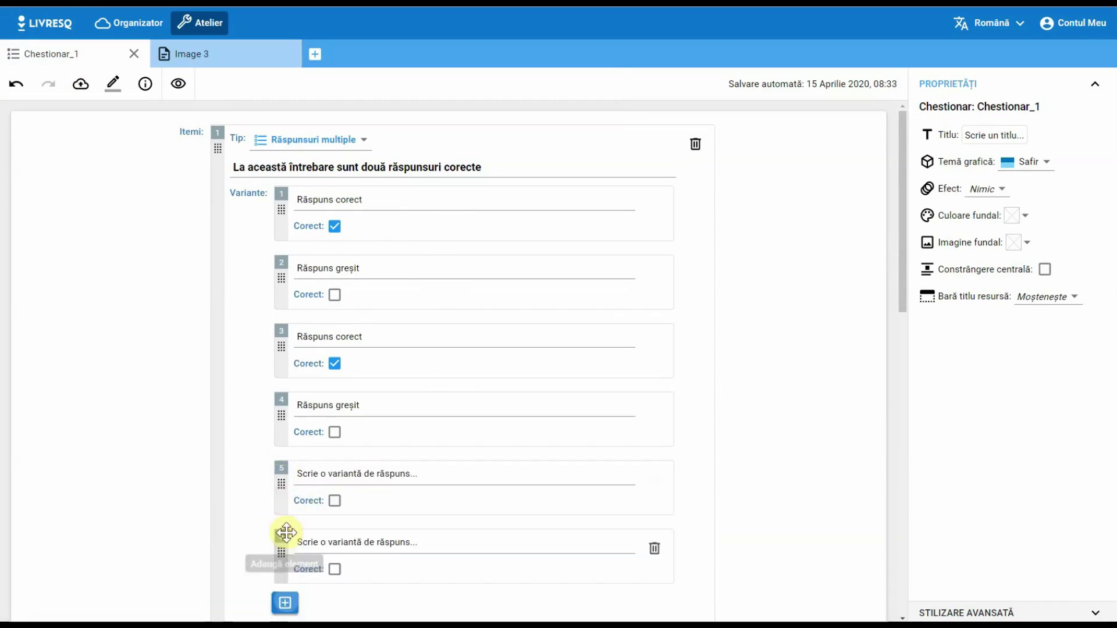
pyautogui.click(654, 549)
pyautogui.click(655, 483)
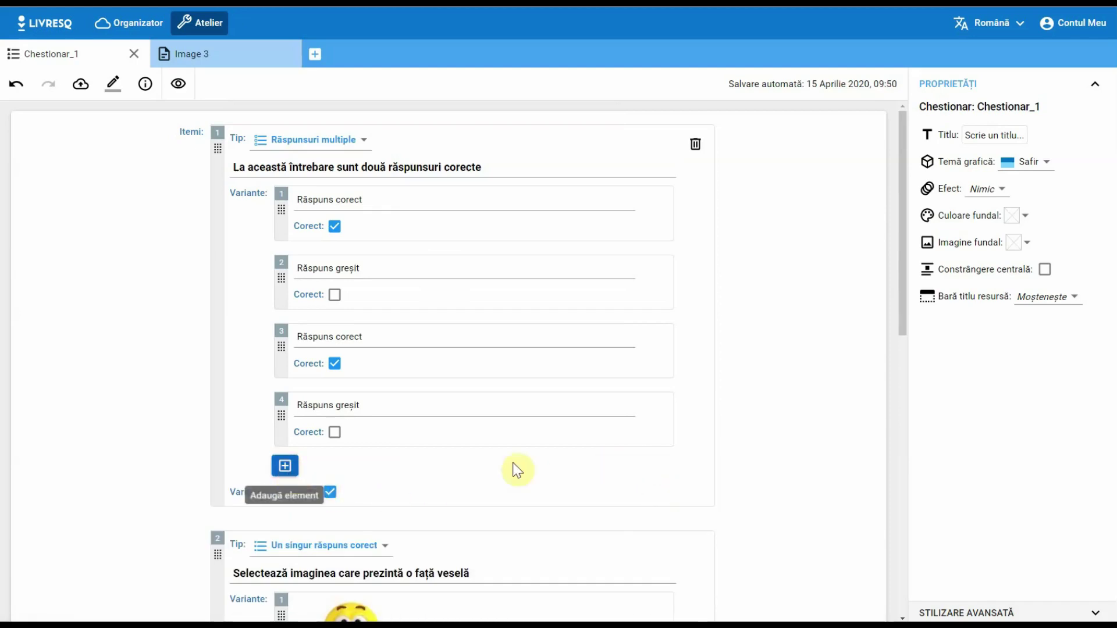
# Delete answer variants 4, 3 and 2 from the first question and read the warning beside the remaining one
pyautogui.click(655, 414)
pyautogui.click(655, 346)
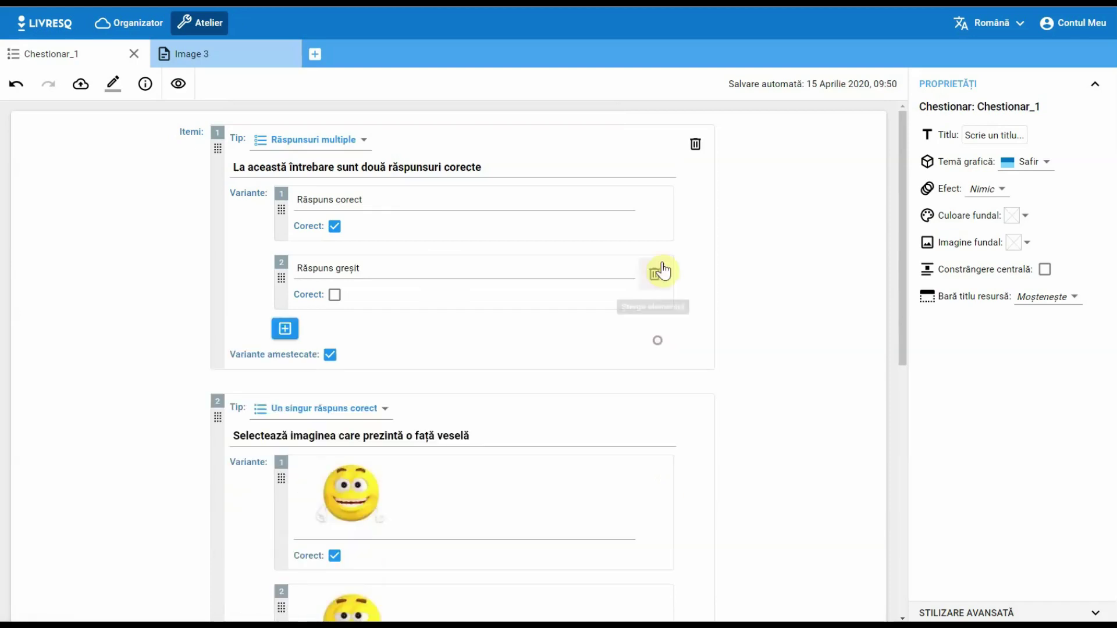
pyautogui.click(657, 277)
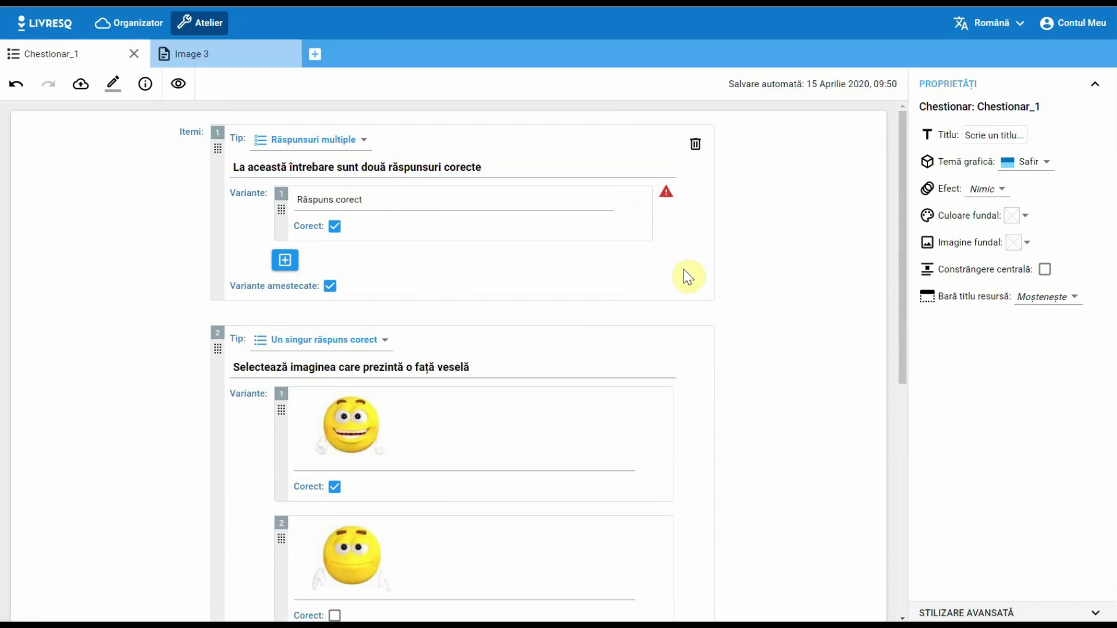
pyautogui.scroll(-2, 683, 285)
pyautogui.scroll(1, 676, 274)
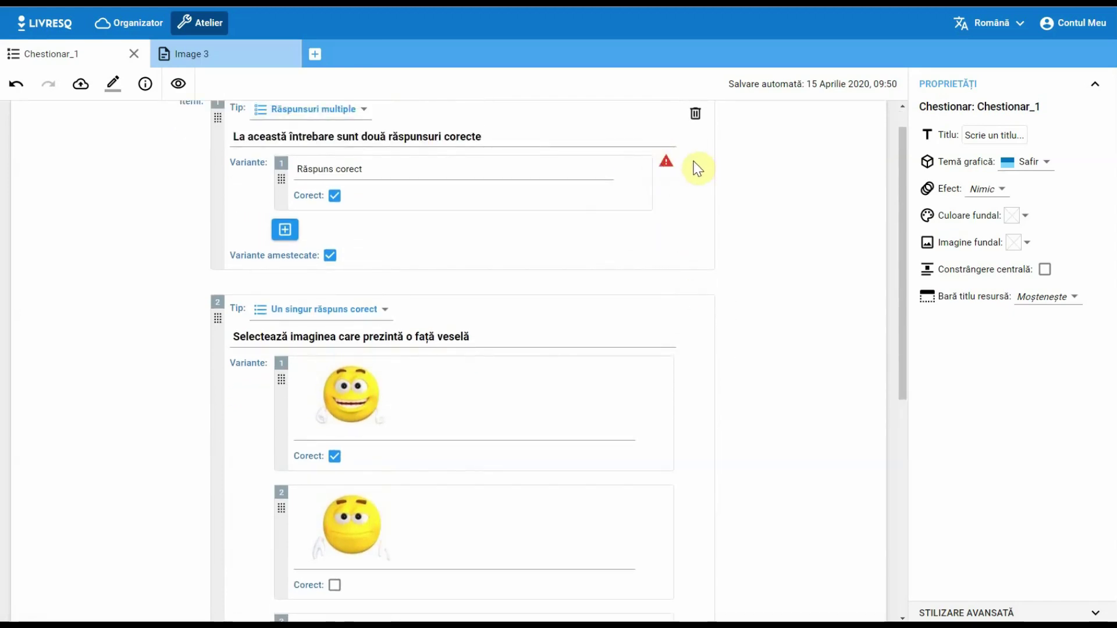
pyautogui.moveTo(665, 164)
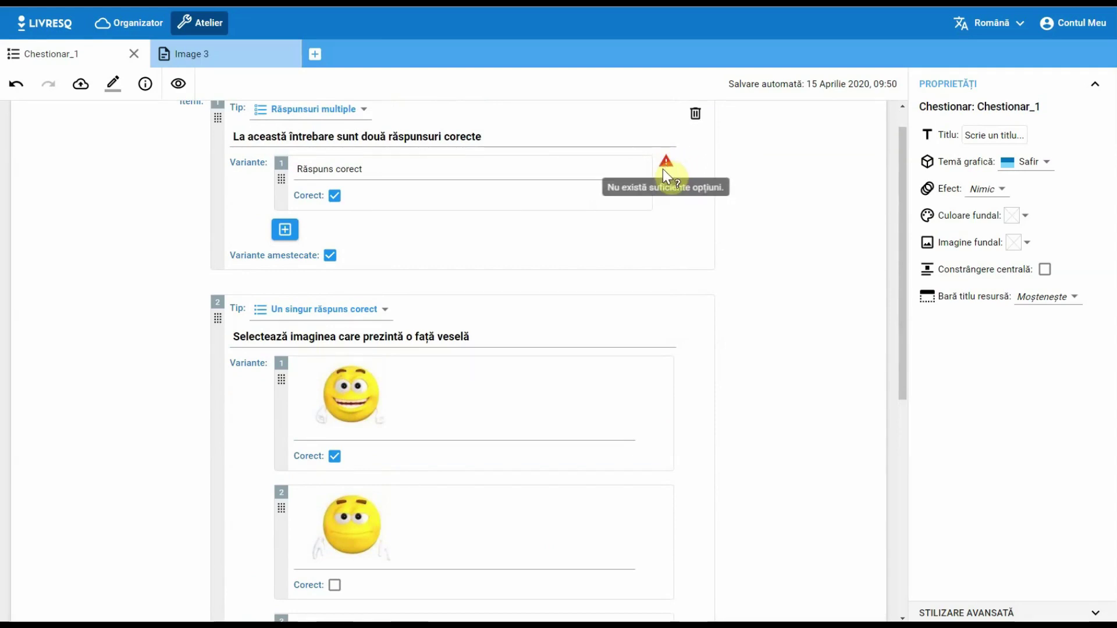
# Undo the deletion of the first question's three answer variants
pyautogui.click(17, 90)
pyautogui.click(16, 90)
pyautogui.click(16, 90)
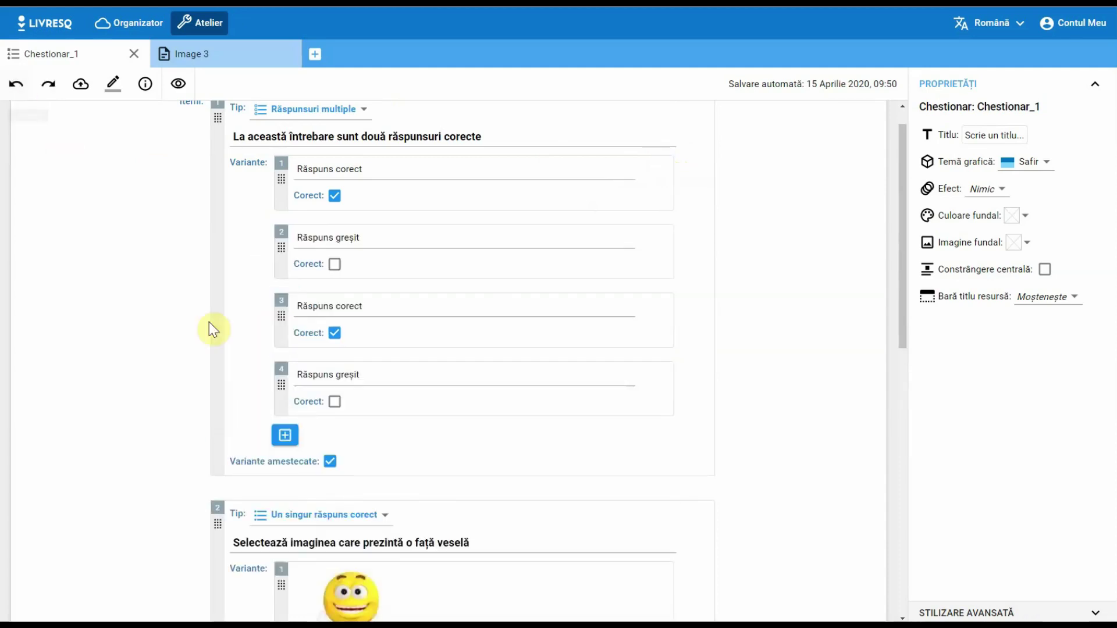
# Clear the Corect mark from answers 3 and 1 of the first question and check the warning beside the answers
pyautogui.scroll(-3, 506, 398)
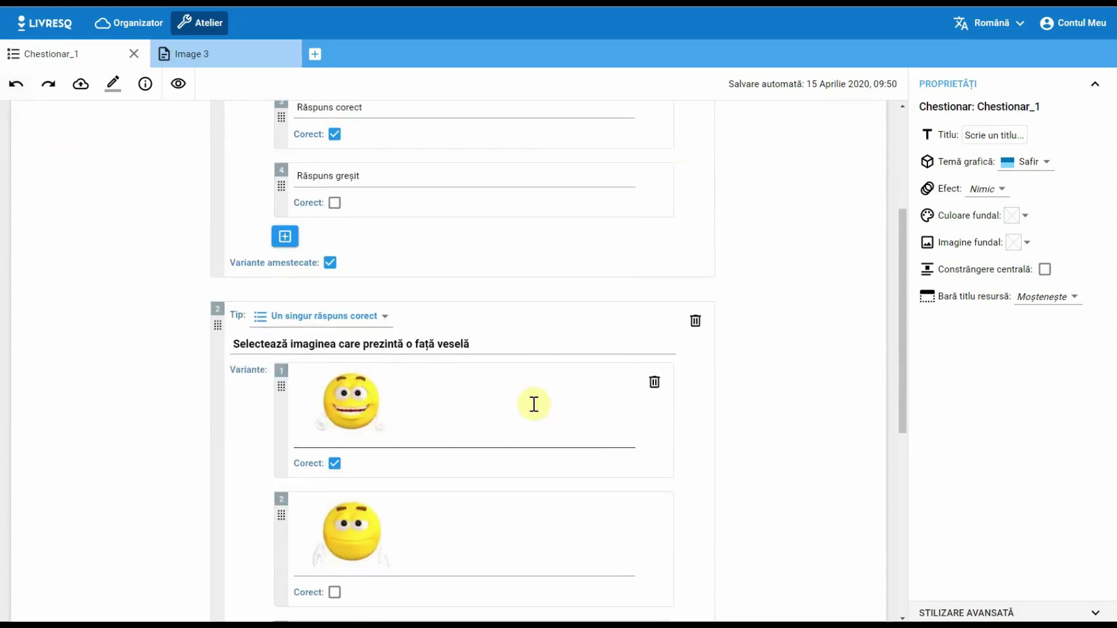
pyautogui.scroll(2, 320, 312)
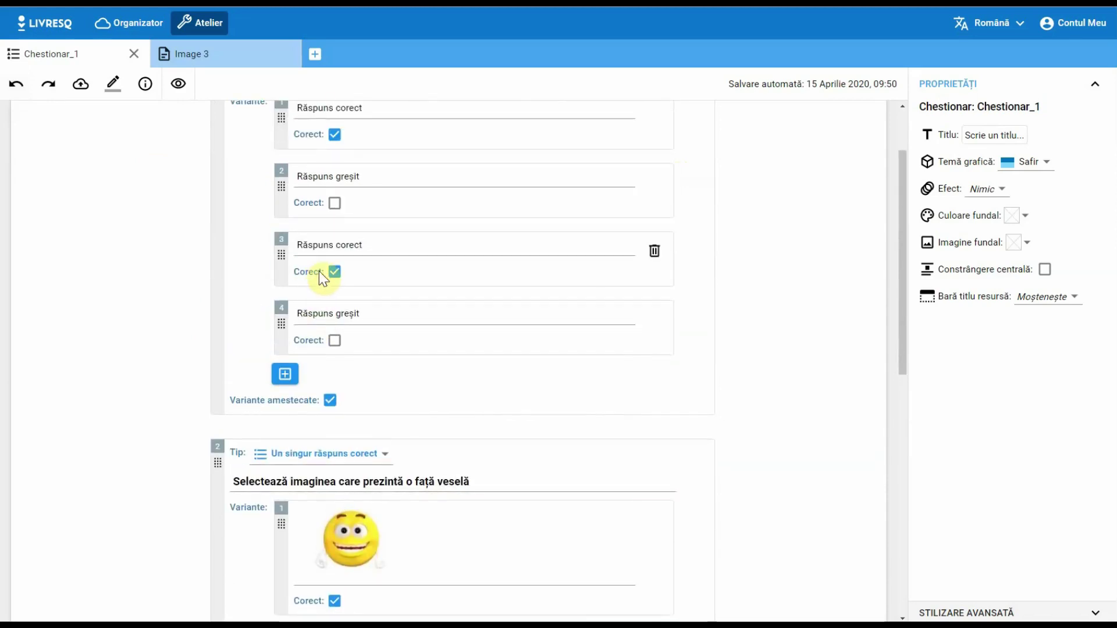
pyautogui.scroll(1, 320, 281)
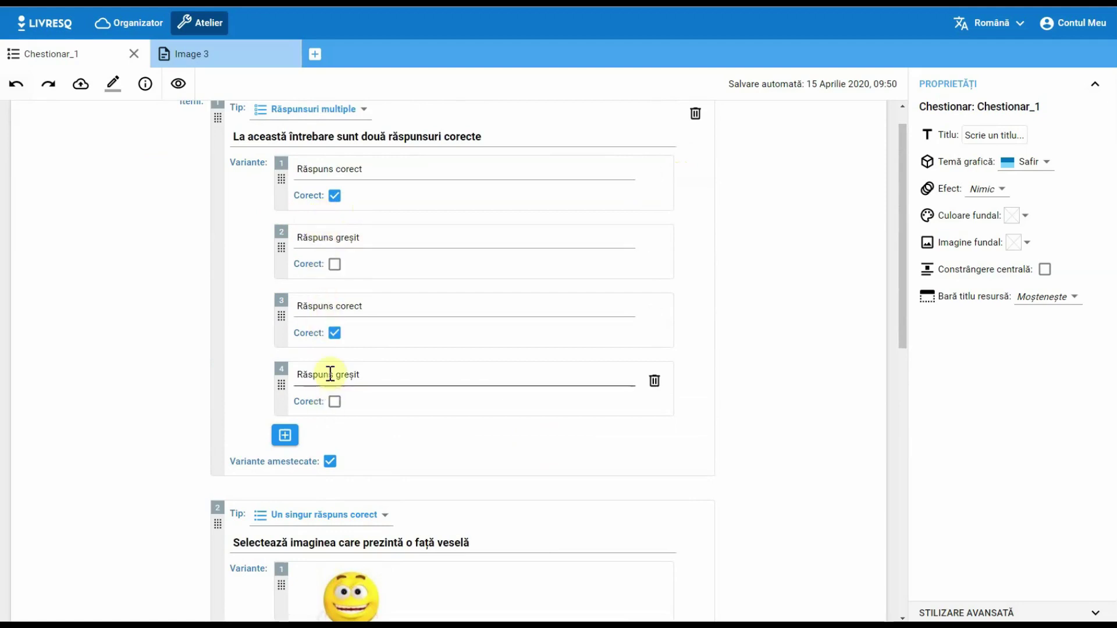
pyautogui.scroll(1, 330, 375)
pyautogui.click(334, 363)
pyautogui.click(336, 228)
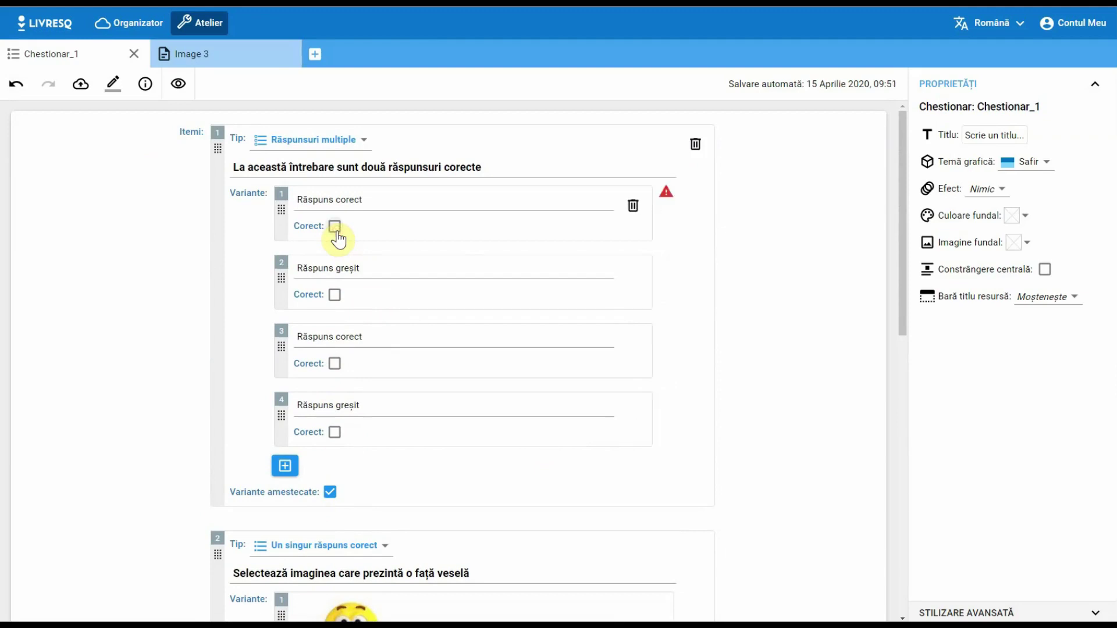
pyautogui.moveTo(670, 200)
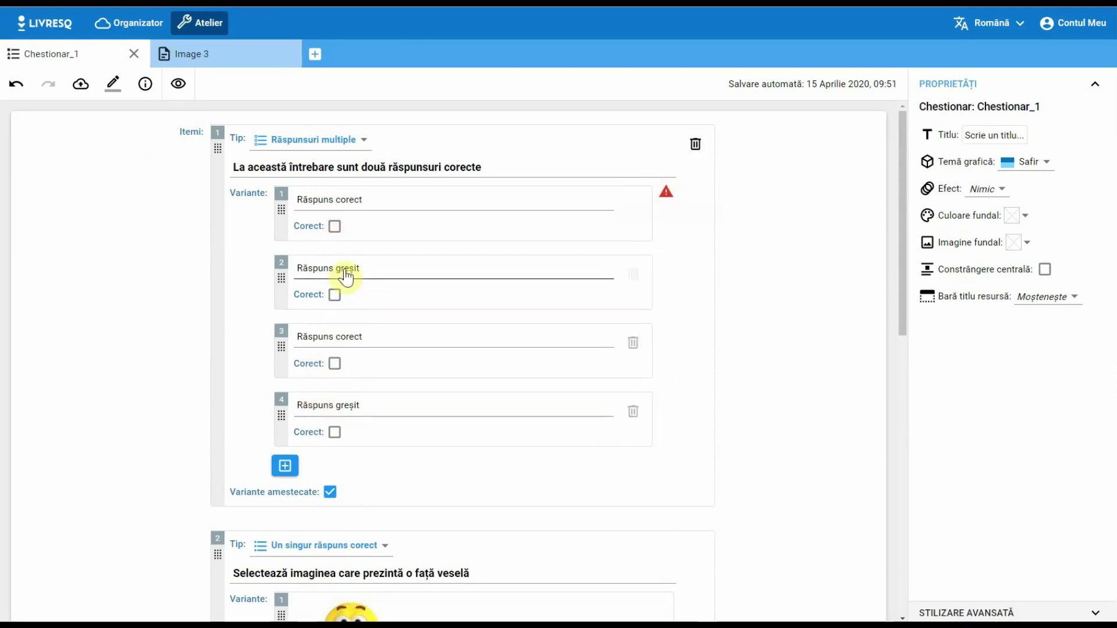
# Mark answers 1 and 3 of the first question as correct again
pyautogui.click(336, 227)
pyautogui.click(335, 364)
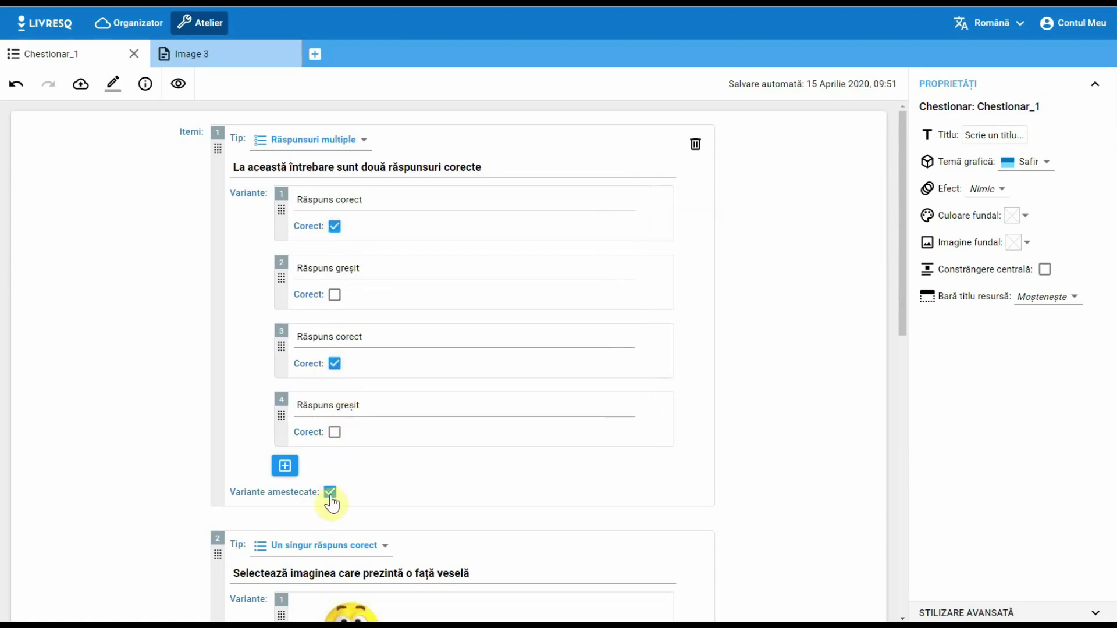
# Examine the second question's image answers and Corect option, and the quiz settings below the questions
pyautogui.scroll(-3, 191, 447)
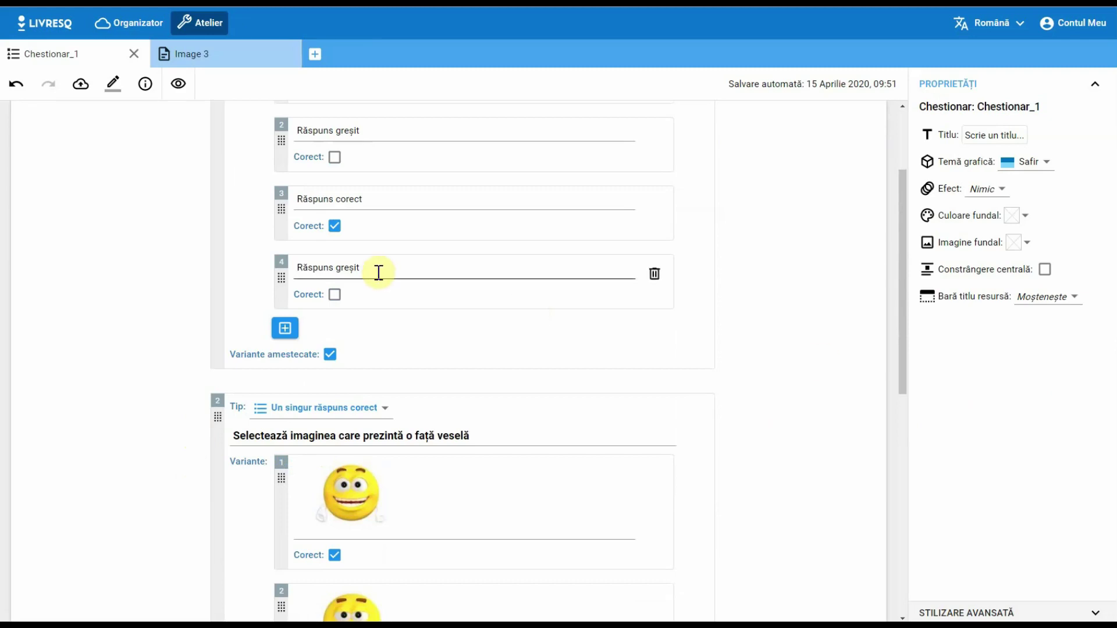
pyautogui.scroll(-4, 335, 289)
pyautogui.scroll(-1, 334, 289)
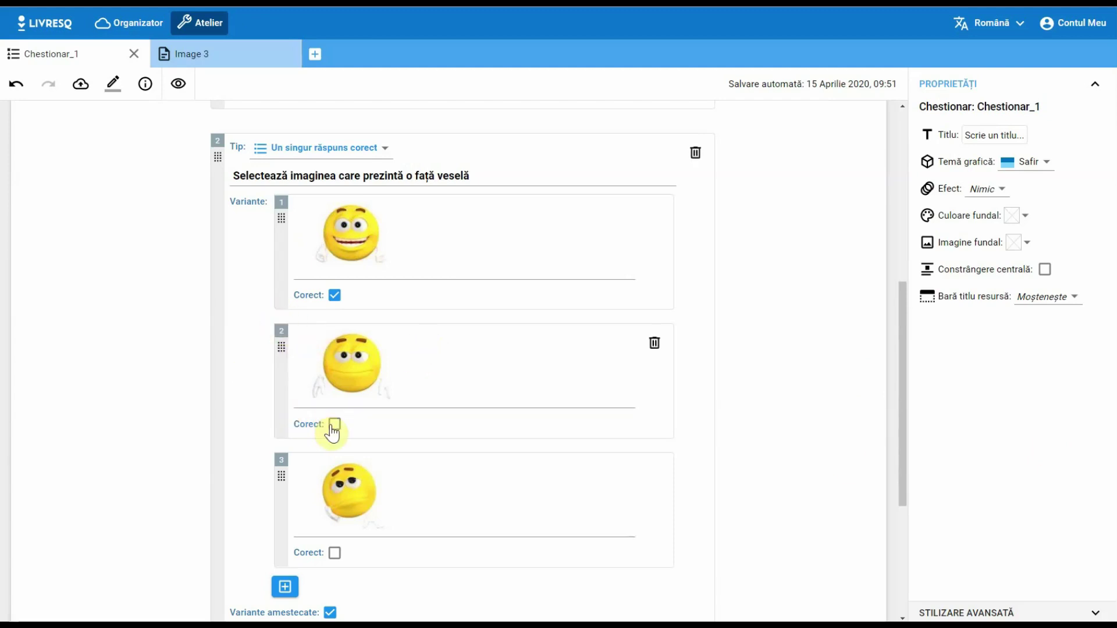
pyautogui.click(334, 295)
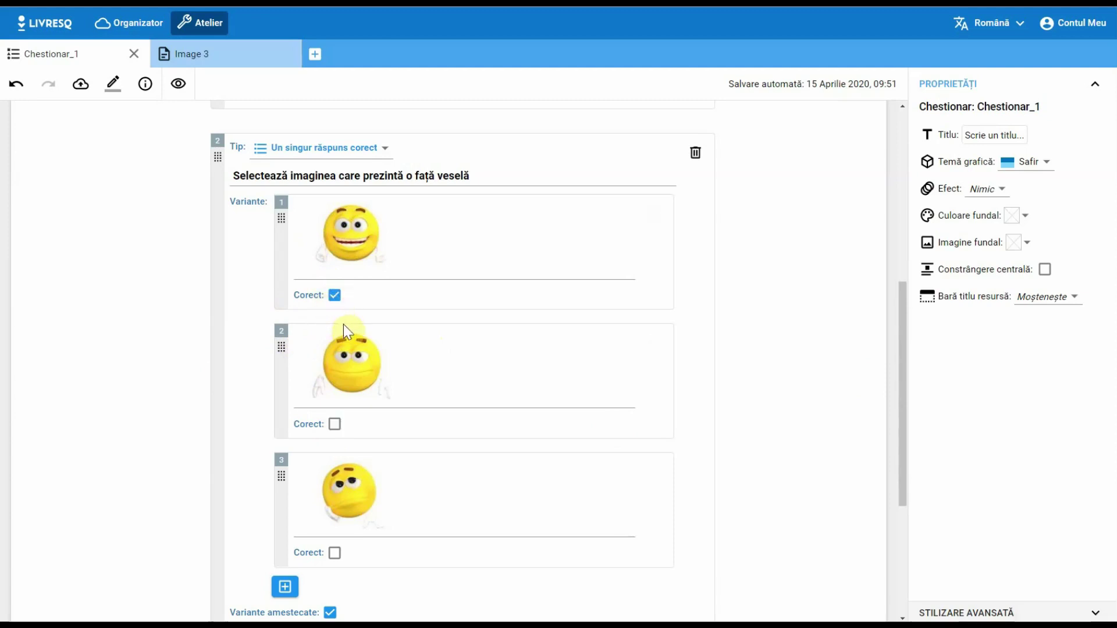
pyautogui.scroll(-2, 382, 361)
pyautogui.scroll(-2, 382, 361)
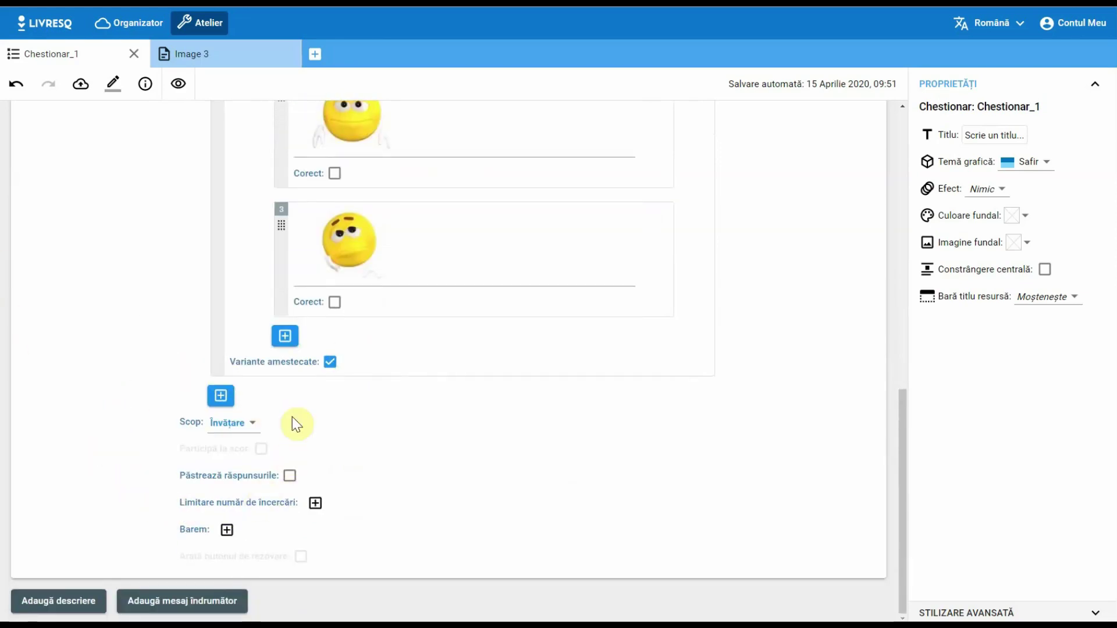
pyautogui.scroll(8, 407, 399)
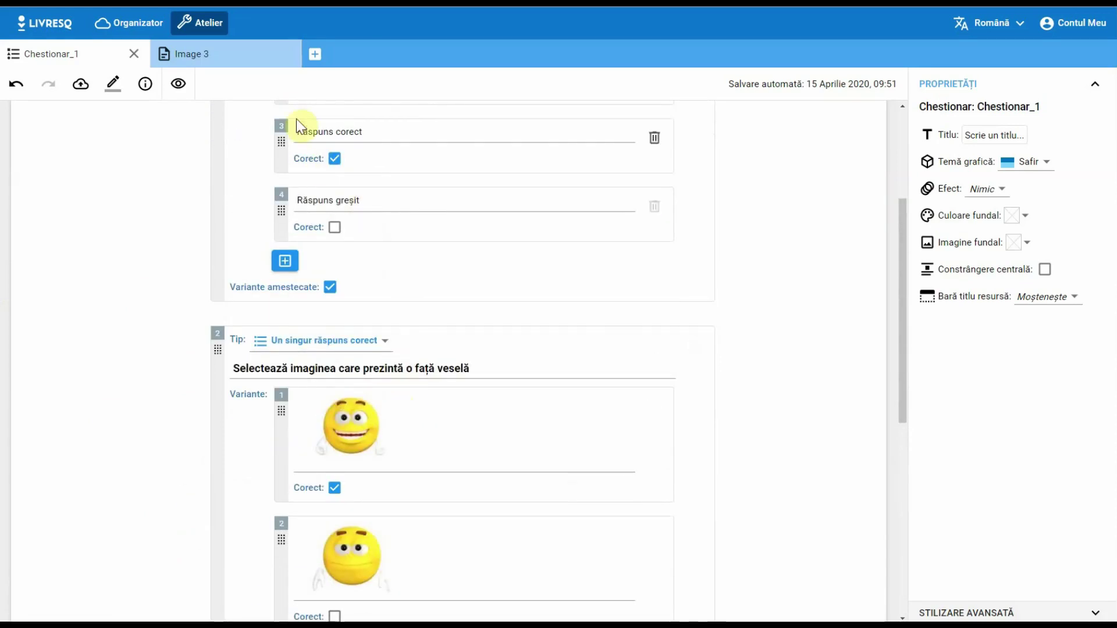
pyautogui.scroll(3, 462, 399)
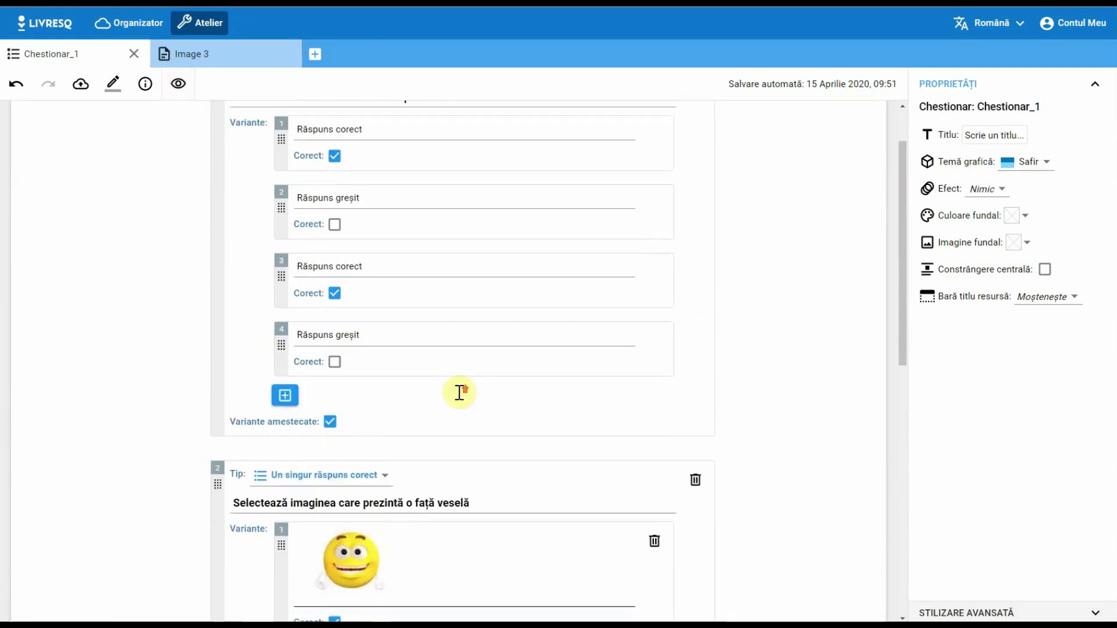
# Preview the quiz, answering the first question with both Răspuns corect options and the second with the cheerful face
pyautogui.click(179, 91)
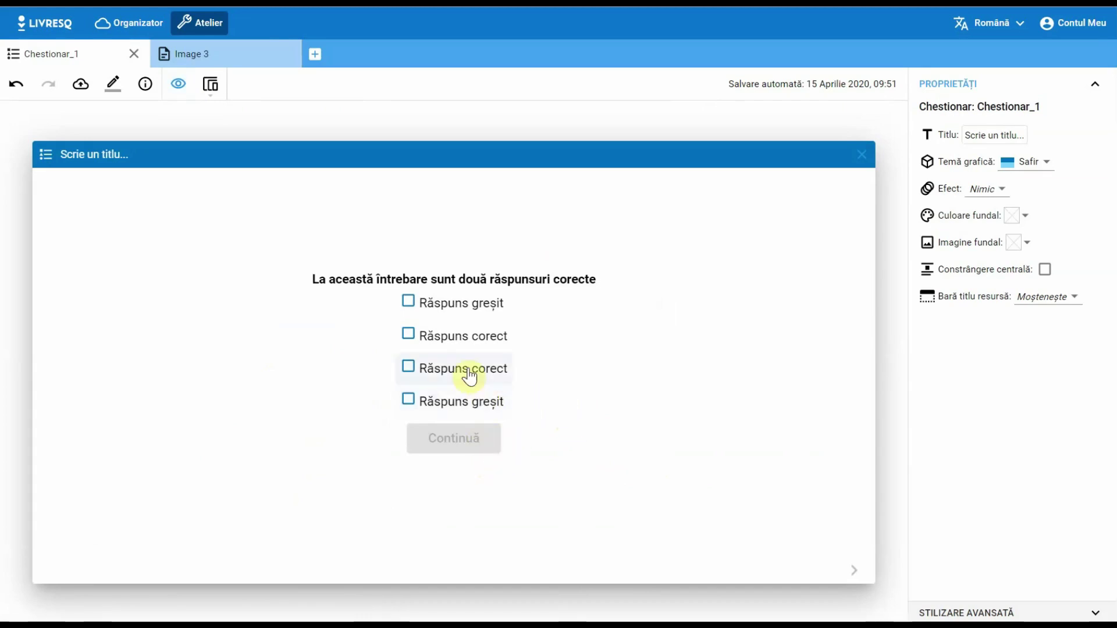
pyautogui.click(410, 335)
pyautogui.click(411, 369)
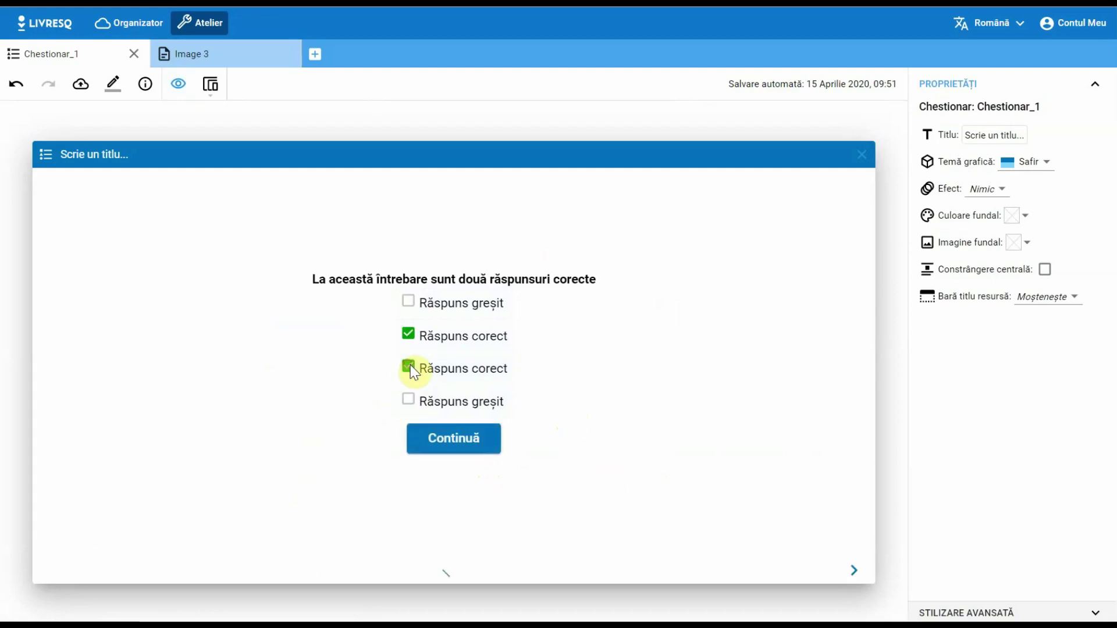
pyautogui.click(460, 447)
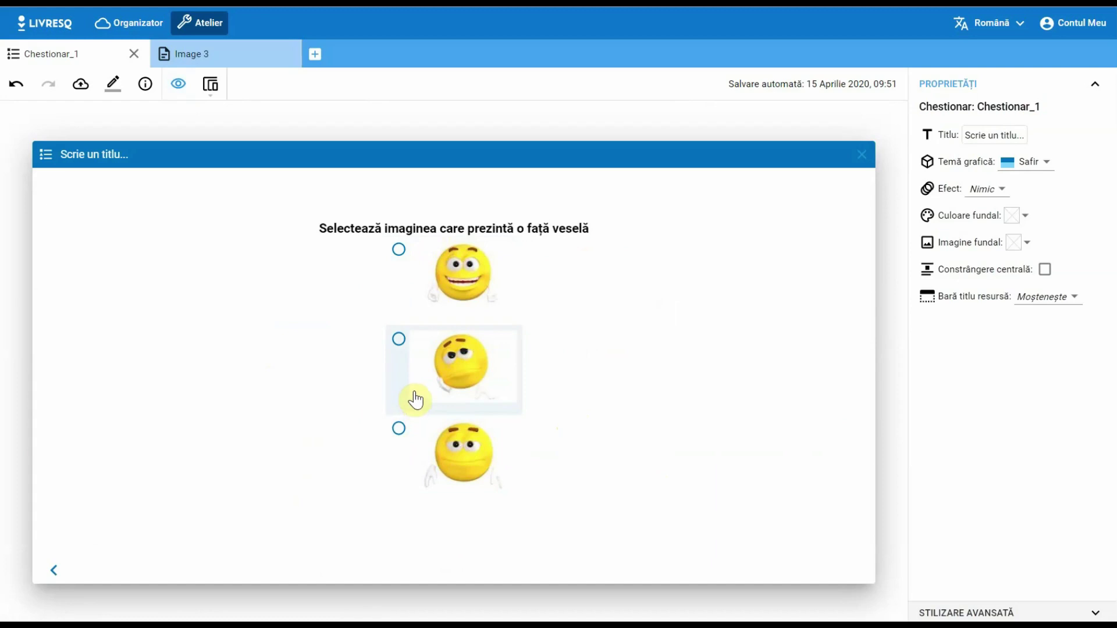
pyautogui.click(398, 251)
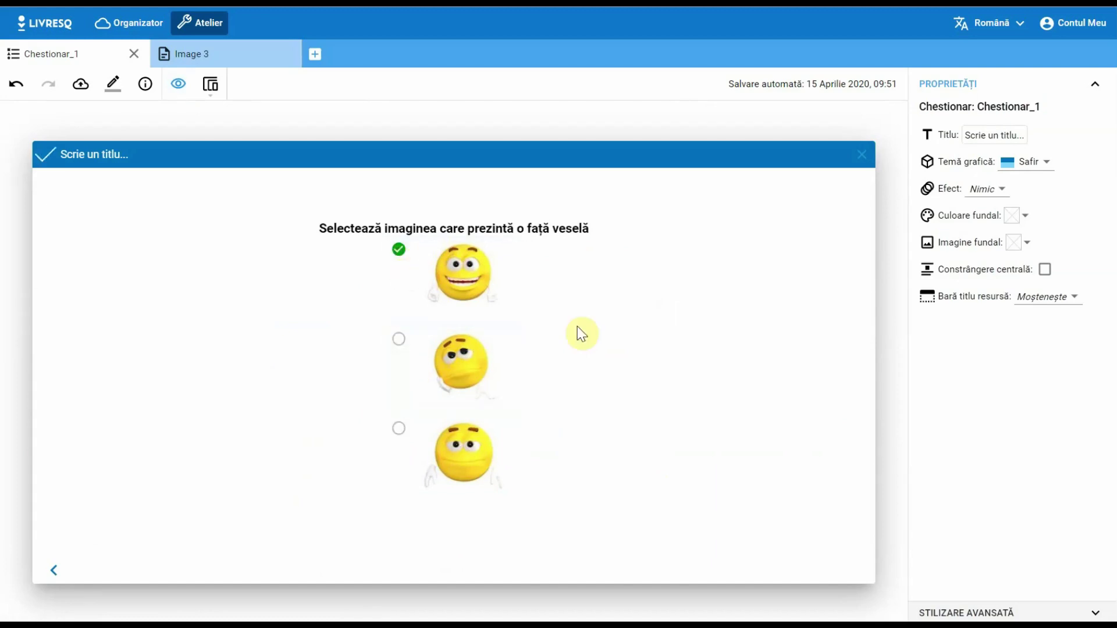